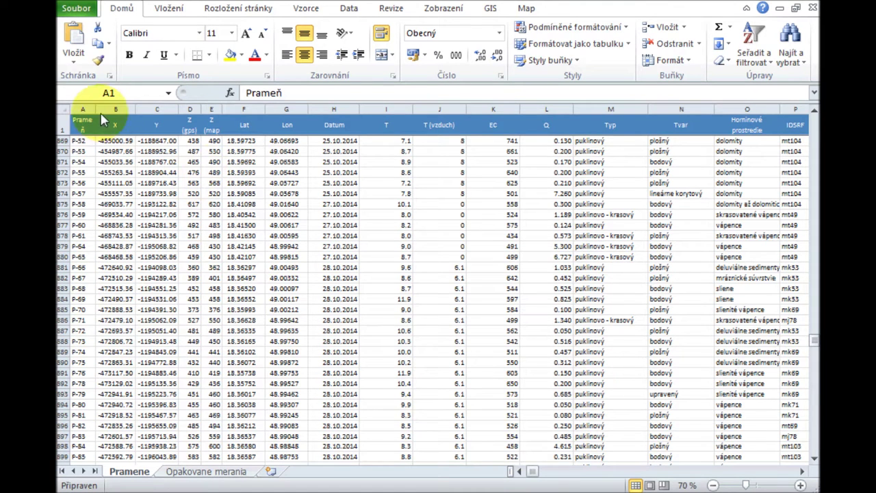
Select spring data columns A–O and open a widened GIS Map pane beside the sheet.
{"action": "left_click", "coordinate": [82, 108]}
{"action": "left_click_drag", "start_coordinate": [82, 105], "coordinate": [732, 101]}
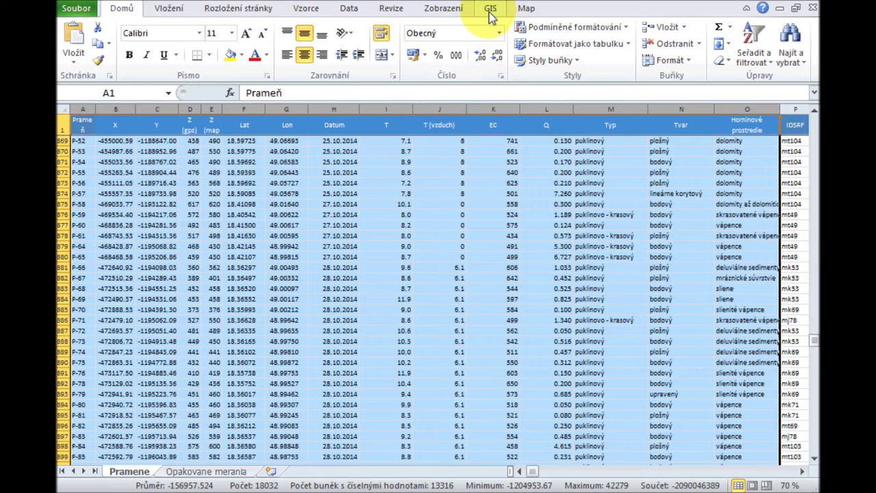
{"action": "left_click", "coordinate": [490, 9]}
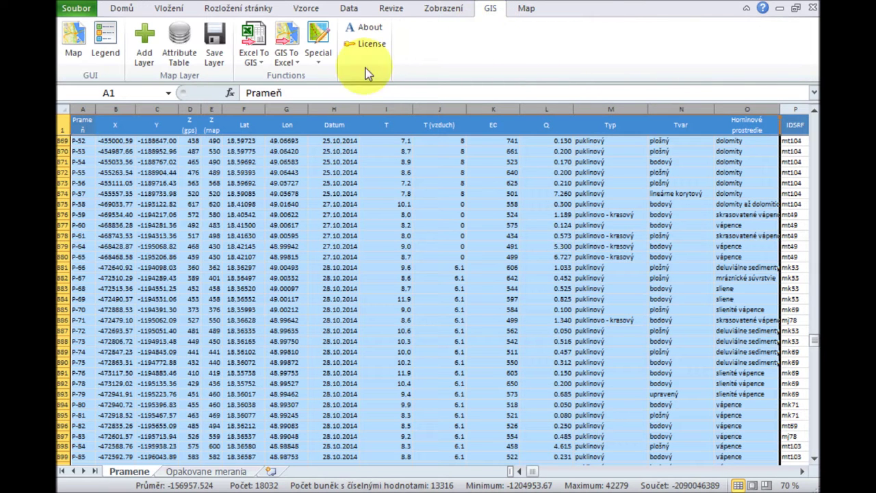
{"action": "left_click", "coordinate": [75, 53]}
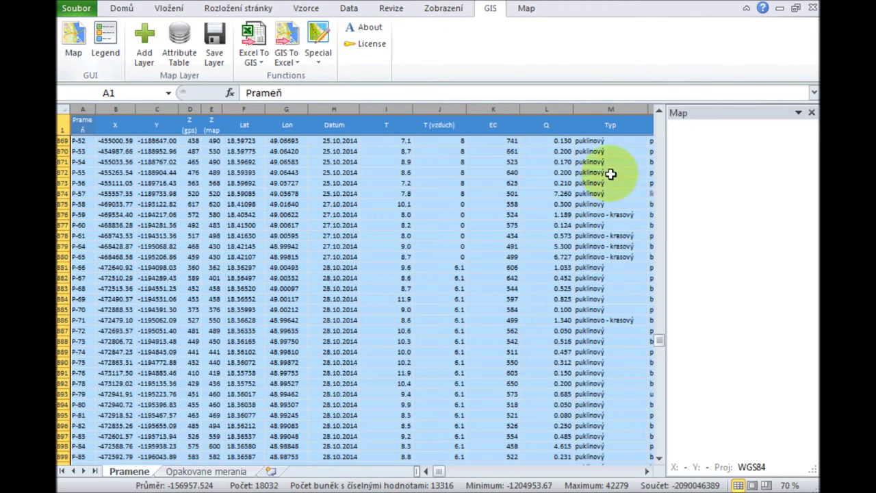
{"action": "left_click_drag", "start_coordinate": [667, 230], "coordinate": [452, 232]}
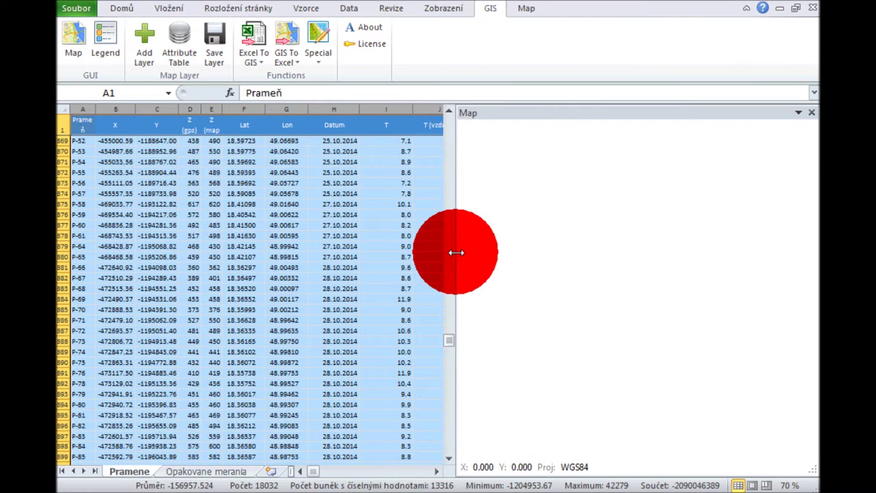
Start a new layer without Horninové prostredie, using X/Y coordinates and Point feature type.
{"action": "left_click", "coordinate": [255, 60]}
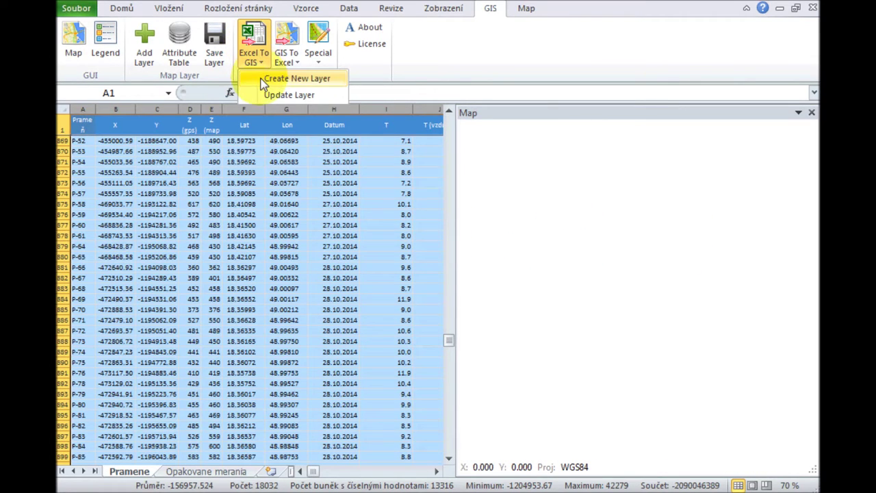
{"action": "left_click", "coordinate": [271, 77]}
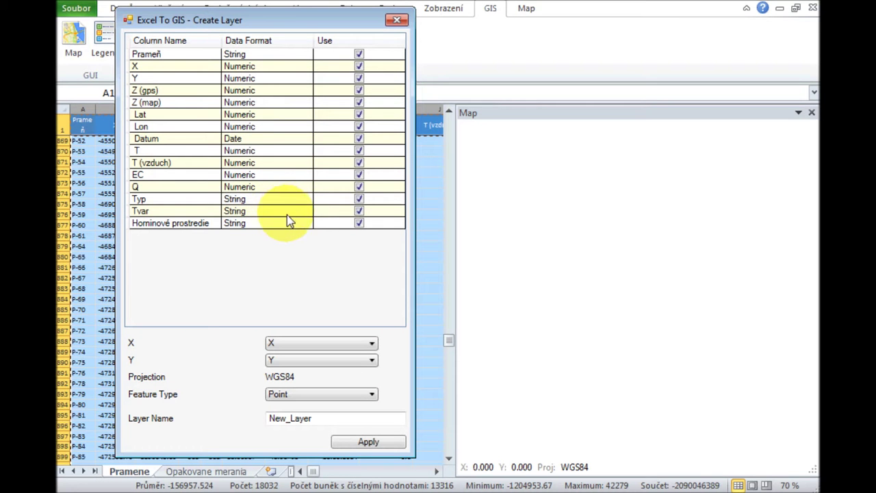
{"action": "left_click", "coordinate": [360, 225]}
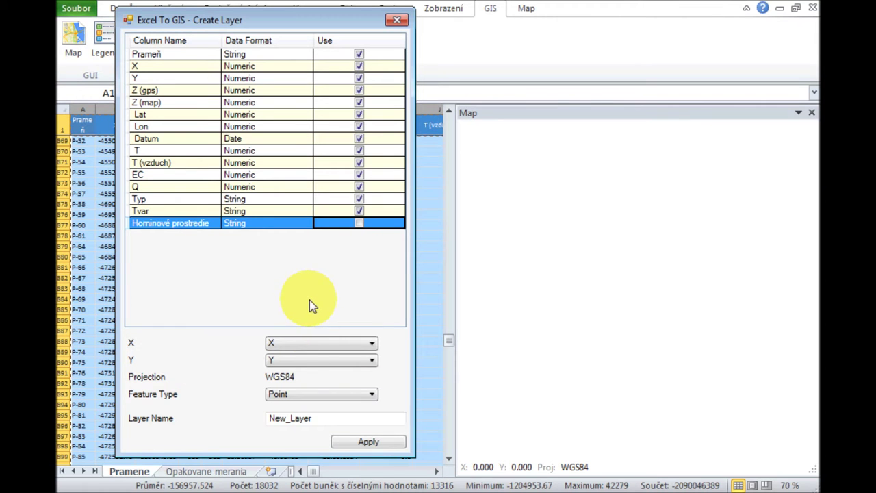
{"action": "left_click", "coordinate": [312, 343]}
{"action": "left_click", "coordinate": [314, 345]}
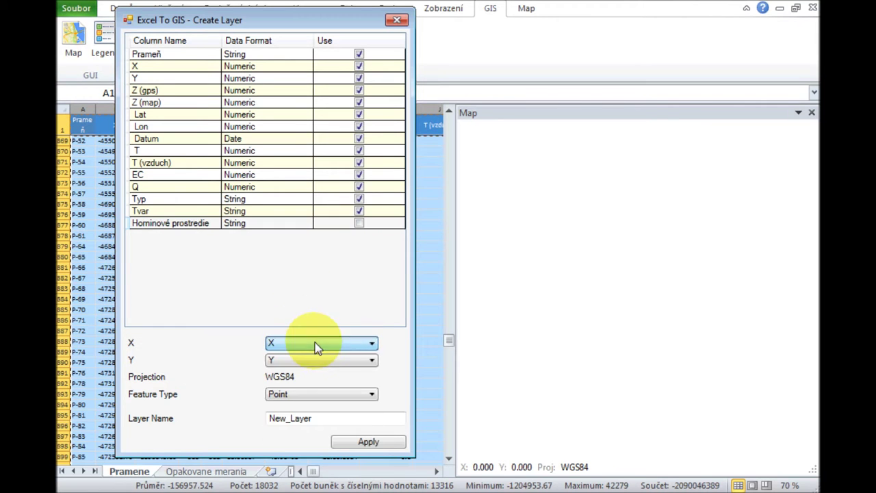
{"action": "left_click", "coordinate": [315, 360]}
{"action": "left_click", "coordinate": [317, 362]}
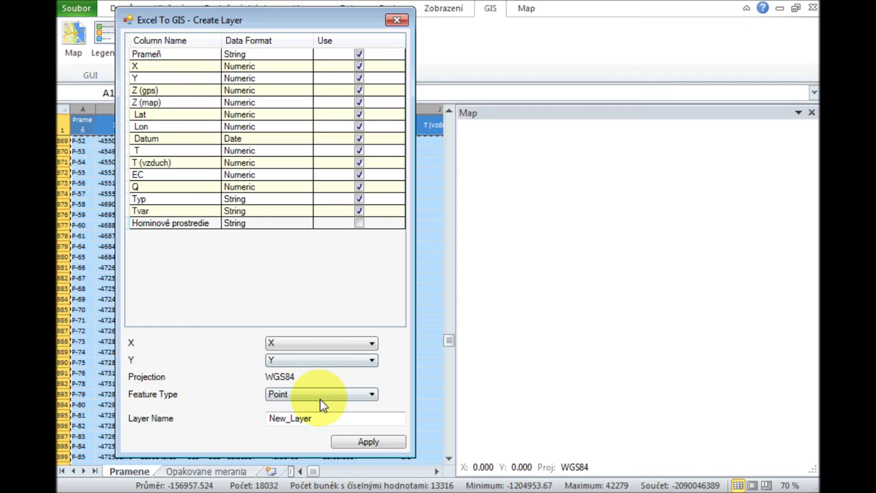
{"action": "left_click", "coordinate": [320, 397]}
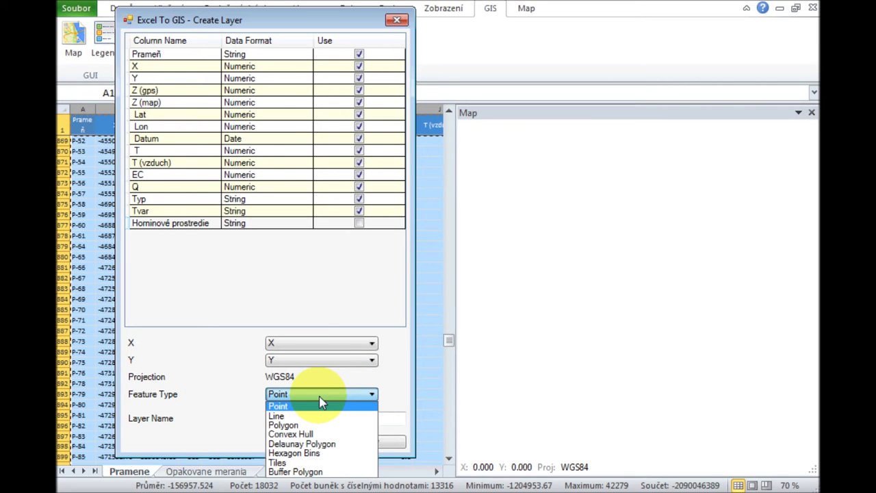
{"action": "left_click", "coordinate": [311, 405]}
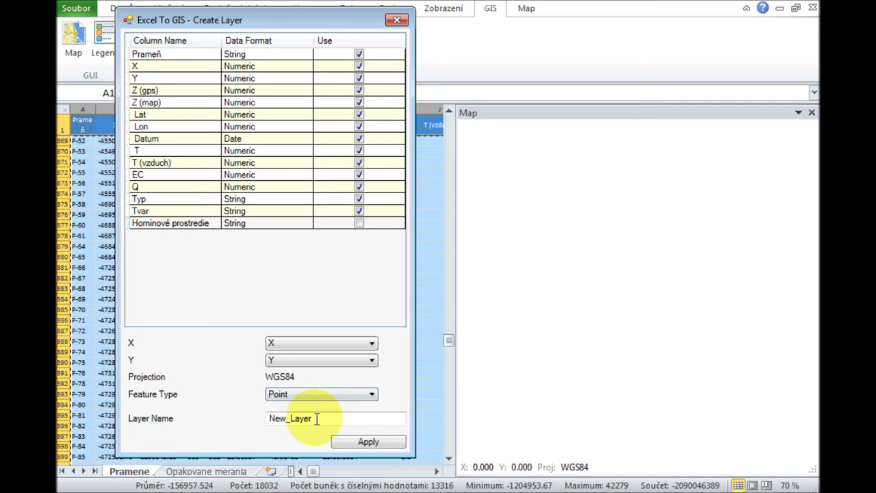
Name the layer springs and create it with 1288 points, then show the Legend.
{"action": "left_click_drag", "start_coordinate": [313, 420], "coordinate": [272, 422]}
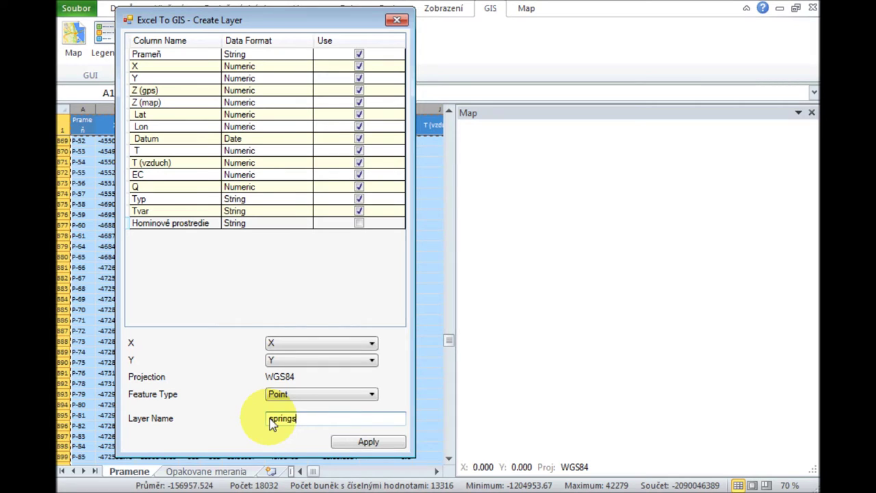
{"action": "left_click", "coordinate": [370, 442]}
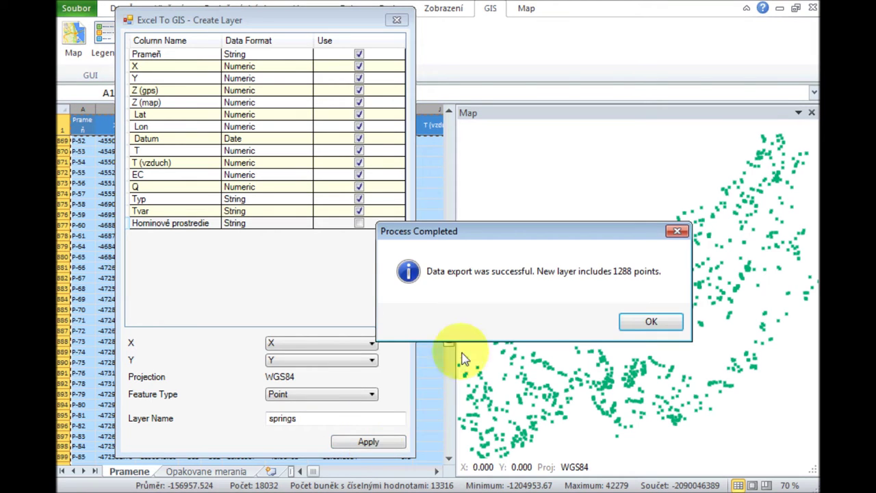
{"action": "left_click", "coordinate": [637, 320]}
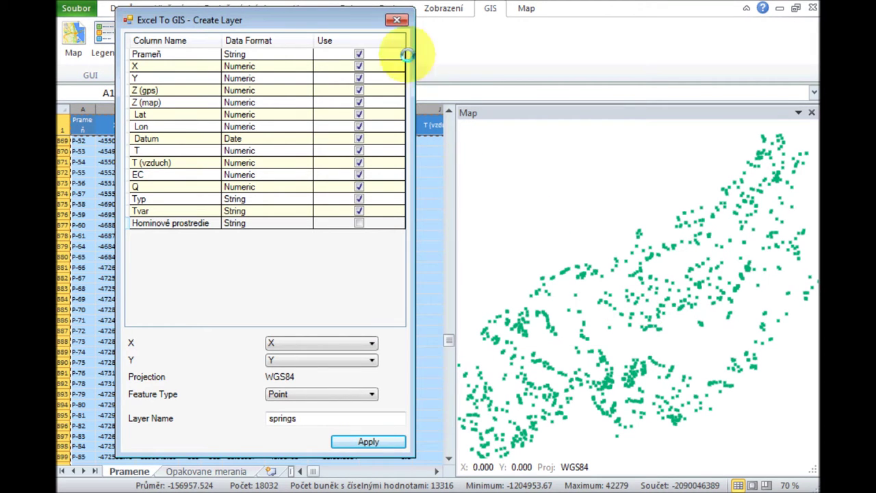
{"action": "left_click", "coordinate": [395, 20]}
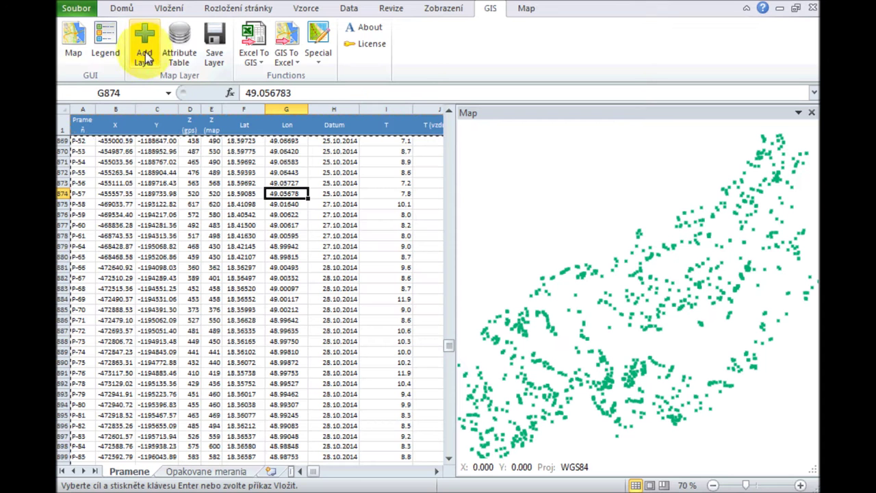
{"action": "left_click", "coordinate": [105, 43]}
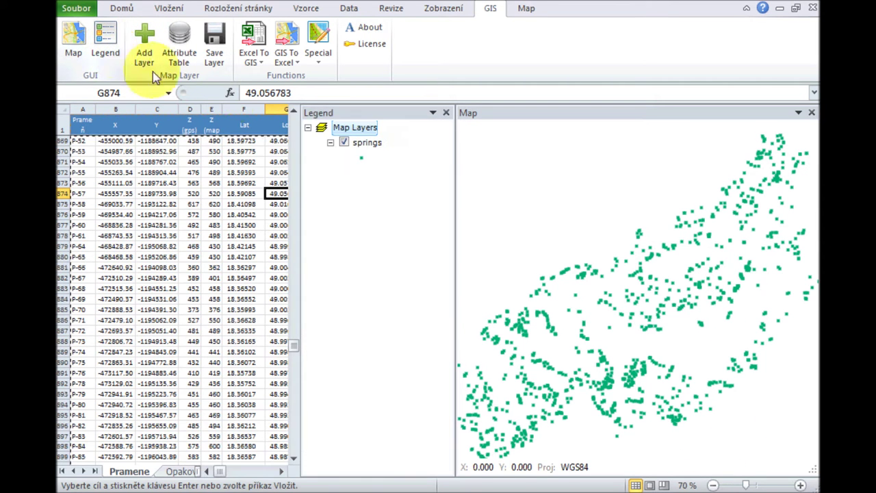
In springs layer properties, choose Quantities symbology classified by the EC field.
{"action": "right_click", "coordinate": [373, 147]}
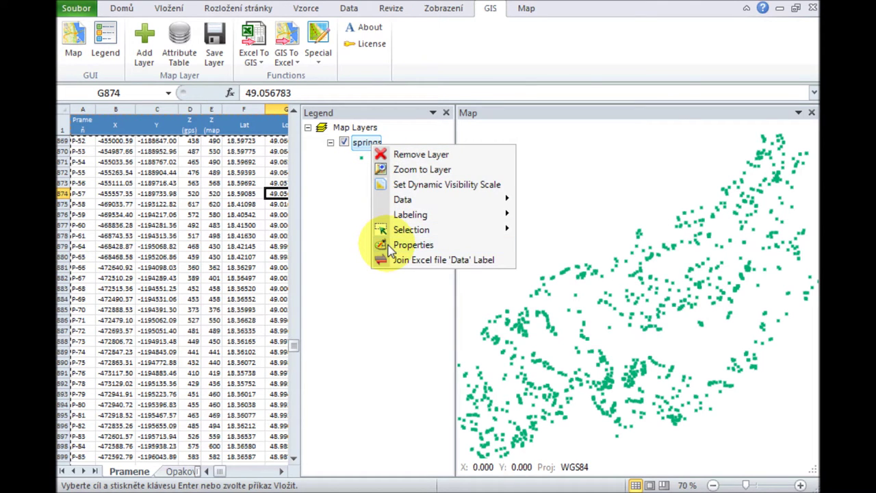
{"action": "left_click", "coordinate": [410, 244]}
{"action": "left_click", "coordinate": [247, 69]}
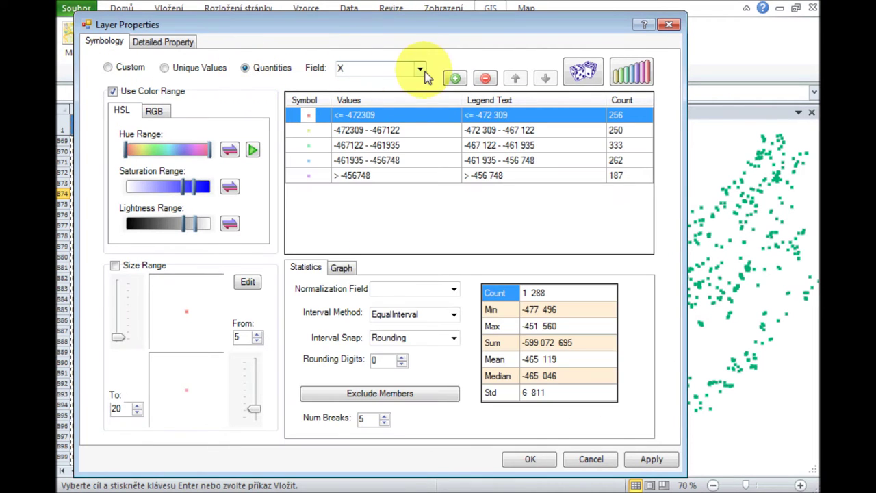
{"action": "left_click", "coordinate": [419, 68]}
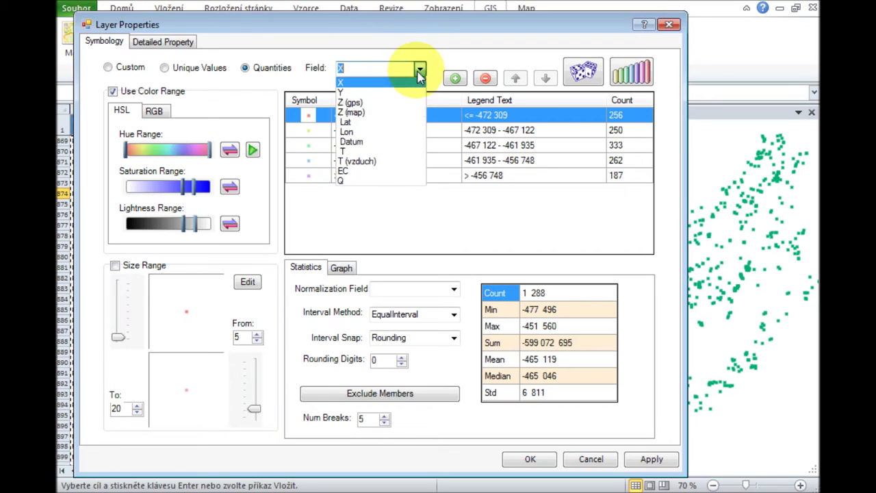
{"action": "left_click", "coordinate": [376, 172]}
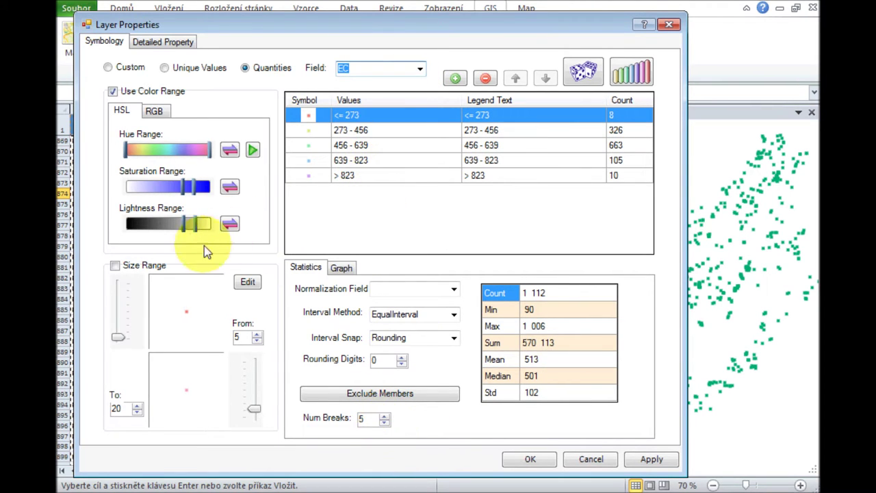
Raise the colour saturation and apply nine EC classes to the springs layer.
{"action": "left_click", "coordinate": [187, 193]}
{"action": "left_click_drag", "start_coordinate": [188, 194], "coordinate": [193, 193]}
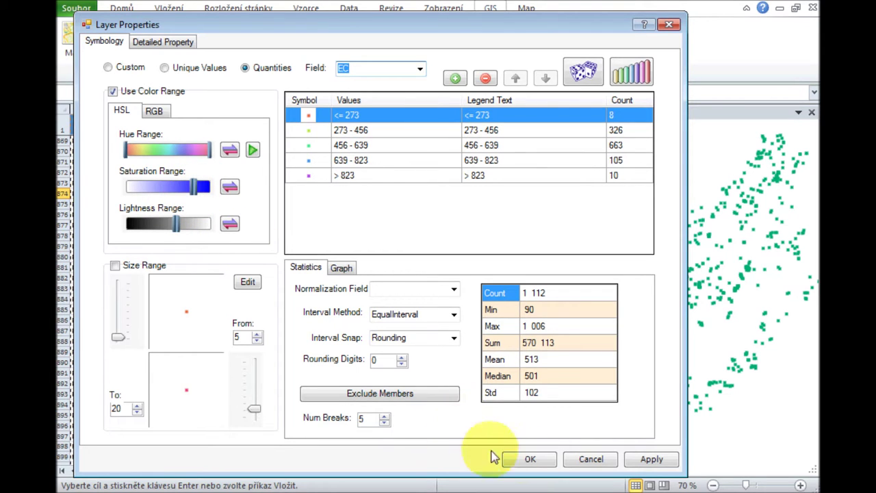
{"action": "left_click", "coordinate": [384, 415]}
{"action": "left_click", "coordinate": [384, 414]}
{"action": "left_click", "coordinate": [384, 415]}
{"action": "left_click", "coordinate": [385, 416]}
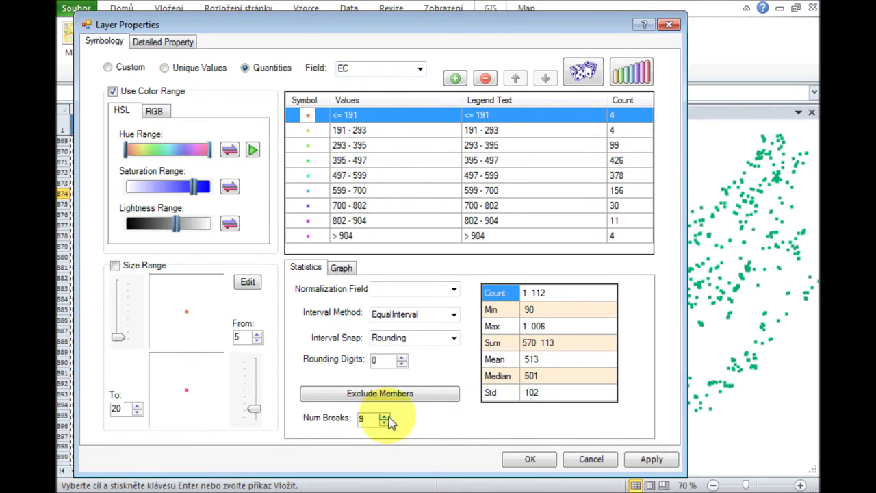
{"action": "left_click", "coordinate": [653, 458]}
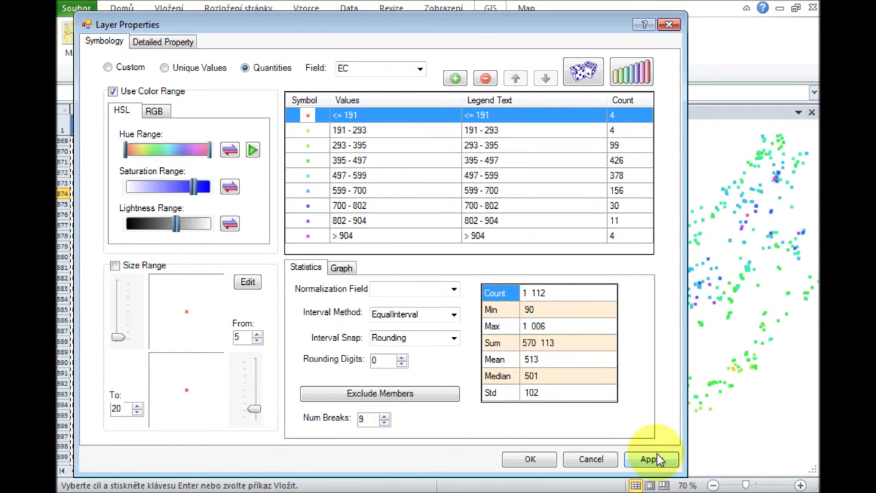
{"action": "left_click", "coordinate": [527, 459]}
{"action": "left_click", "coordinate": [355, 145]}
{"action": "right_click", "coordinate": [355, 146]}
Label the springs points with the Prameň field at font size 8.
{"action": "mouse_move", "coordinate": [383, 214]}
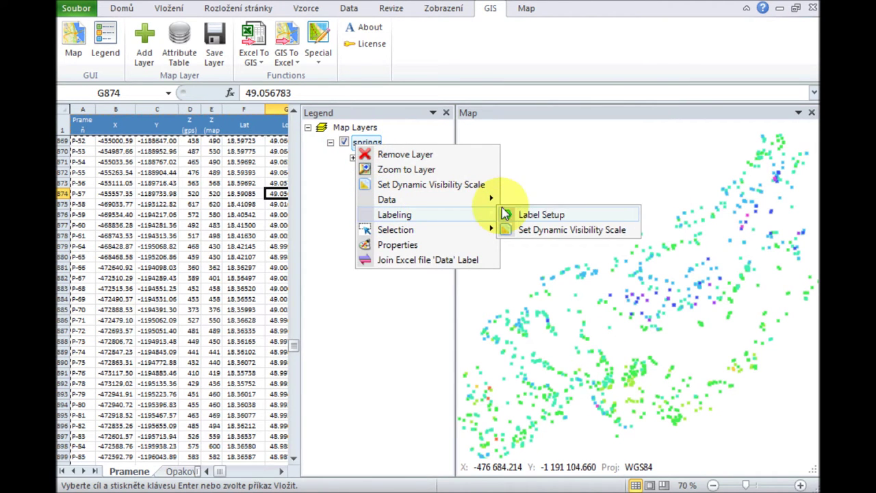
{"action": "left_click", "coordinate": [540, 214]}
{"action": "double_click", "coordinate": [376, 76]}
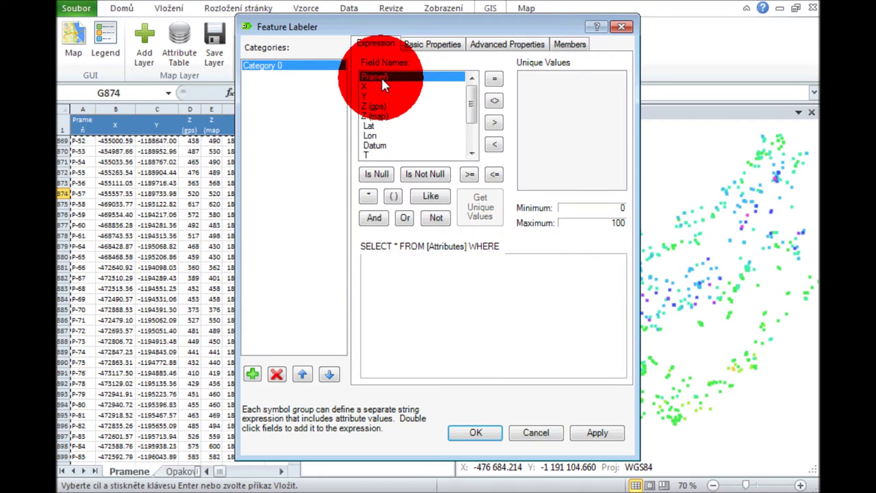
{"action": "left_click", "coordinate": [432, 43]}
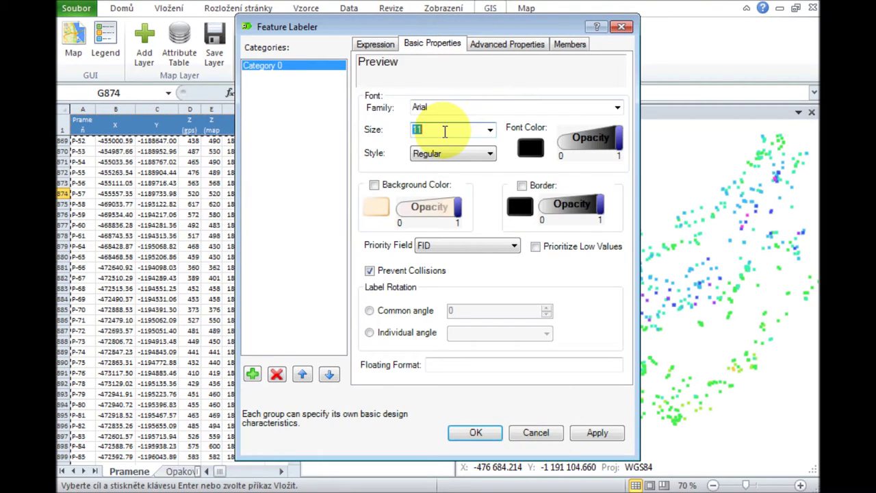
{"action": "type", "text": "8"}
{"action": "left_click", "coordinate": [594, 433]}
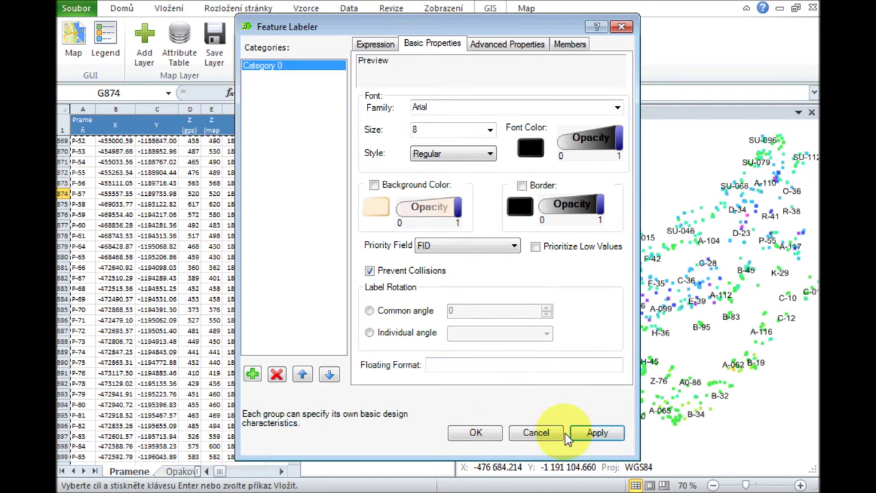
{"action": "left_click", "coordinate": [481, 439]}
{"action": "scroll", "coordinate": [586, 331], "scroll_direction": "up", "scroll_amount": 3}
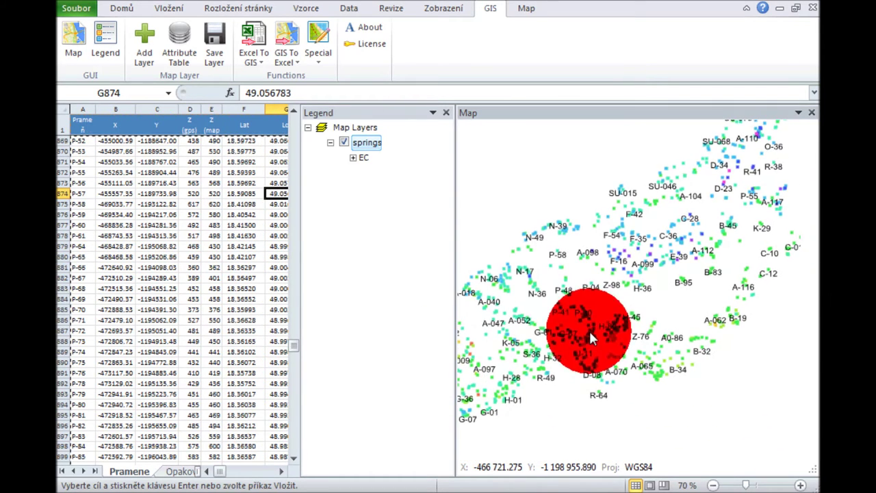
{"action": "scroll", "coordinate": [586, 331], "scroll_direction": "down", "scroll_amount": 3}
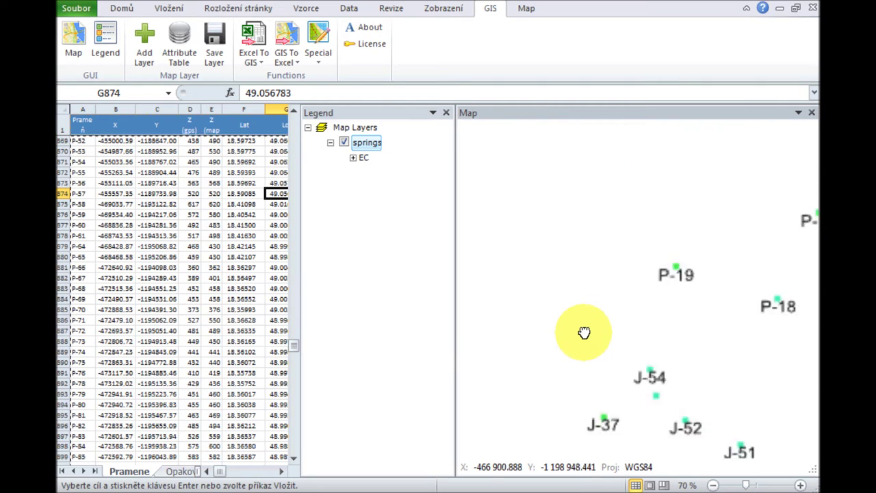
{"action": "scroll", "coordinate": [584, 333], "scroll_direction": "up", "scroll_amount": 5}
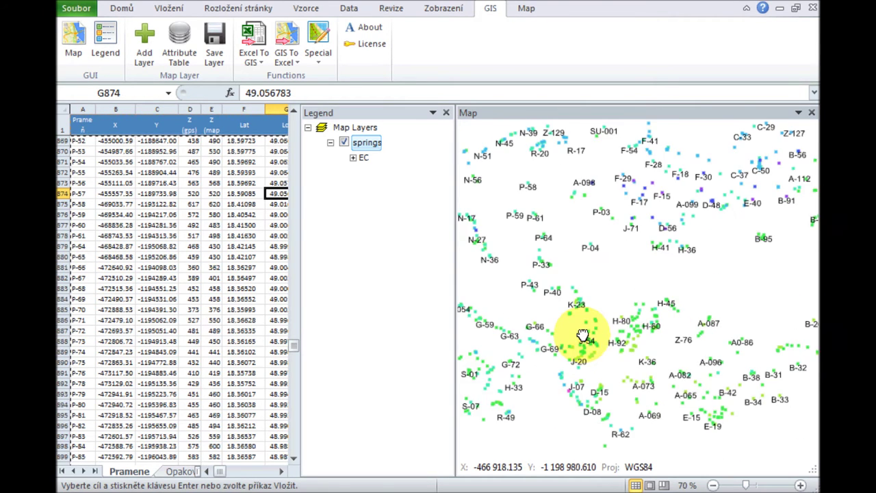
{"action": "scroll", "coordinate": [583, 334], "scroll_direction": "down", "scroll_amount": 2}
{"action": "scroll", "coordinate": [581, 333], "scroll_direction": "up", "scroll_amount": 2}
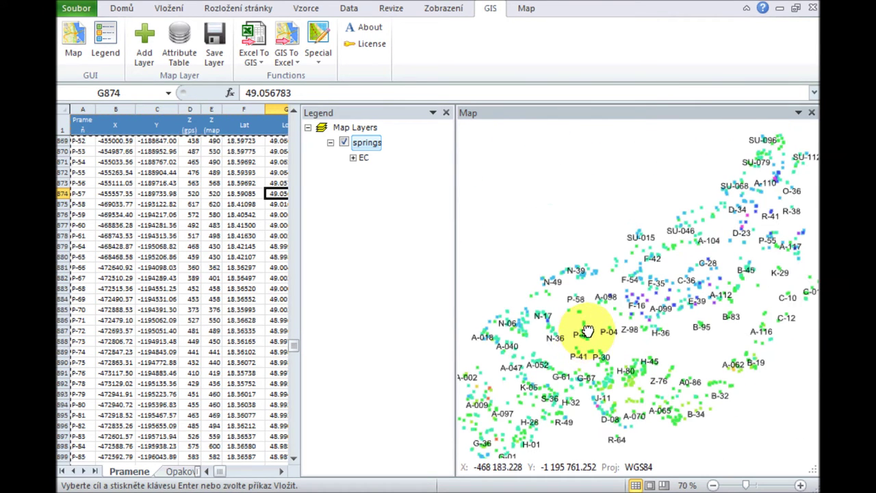
Reopen springs properties and set symbol sizes from 5 to 15 with 10 classes.
{"action": "right_click", "coordinate": [361, 152]}
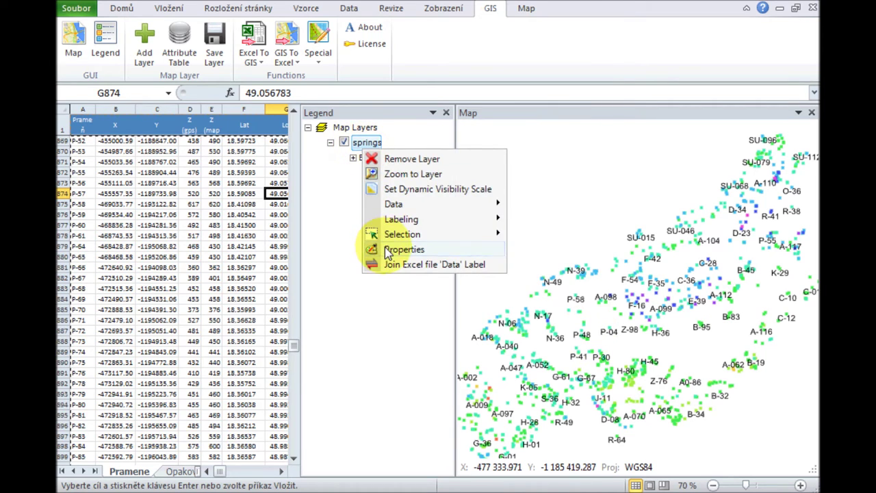
{"action": "left_click", "coordinate": [384, 248]}
{"action": "left_click_drag", "start_coordinate": [290, 0], "coordinate": [360, 19]}
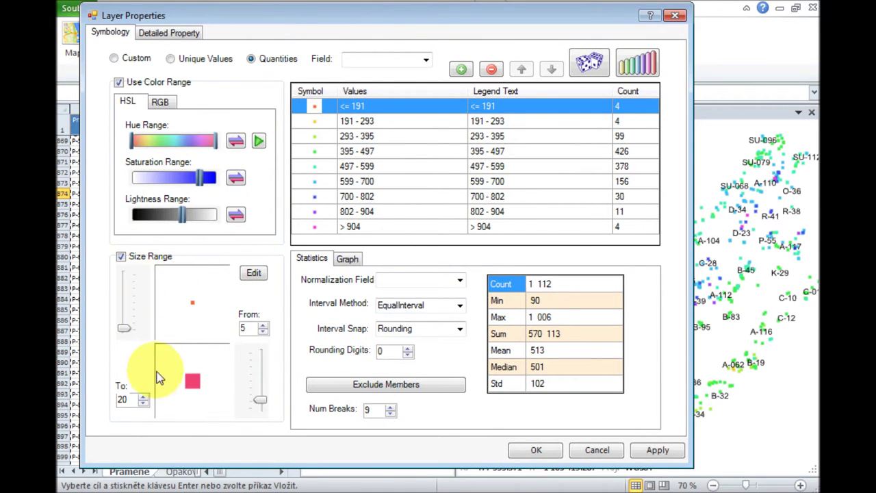
{"action": "left_click", "coordinate": [144, 403]}
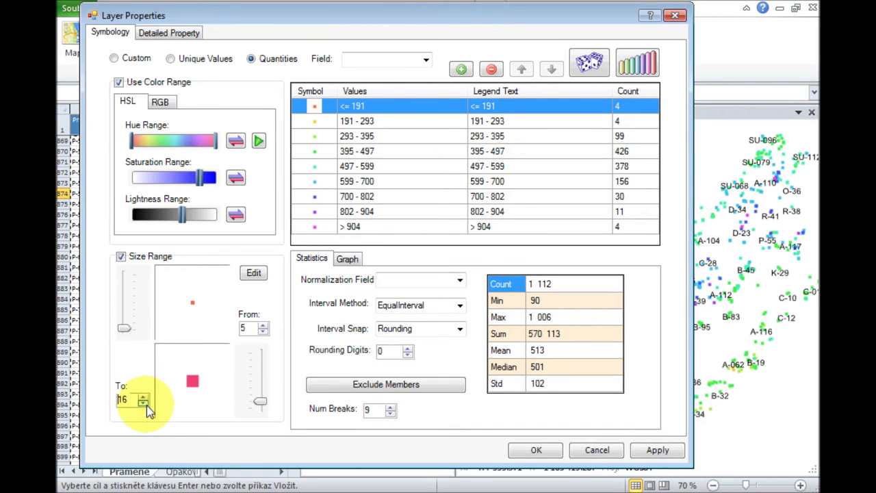
{"action": "left_click", "coordinate": [390, 406]}
{"action": "left_click", "coordinate": [390, 406]}
{"action": "left_click", "coordinate": [390, 413]}
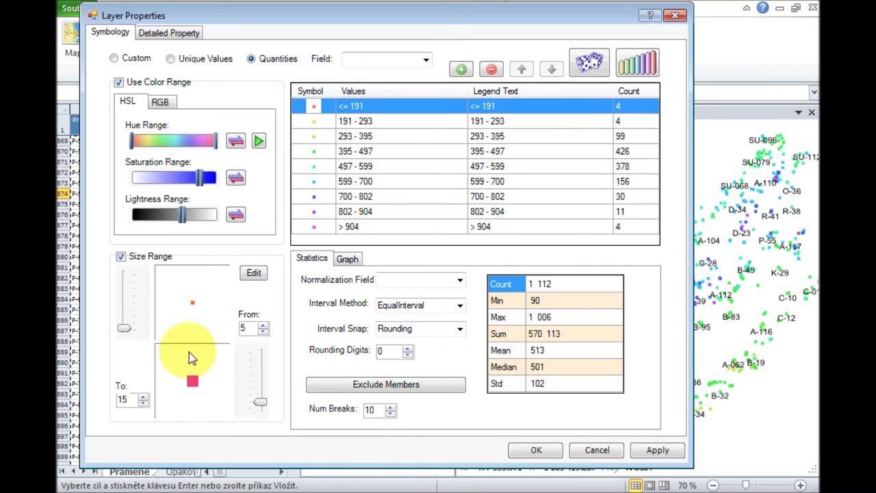
{"action": "left_click", "coordinate": [422, 60]}
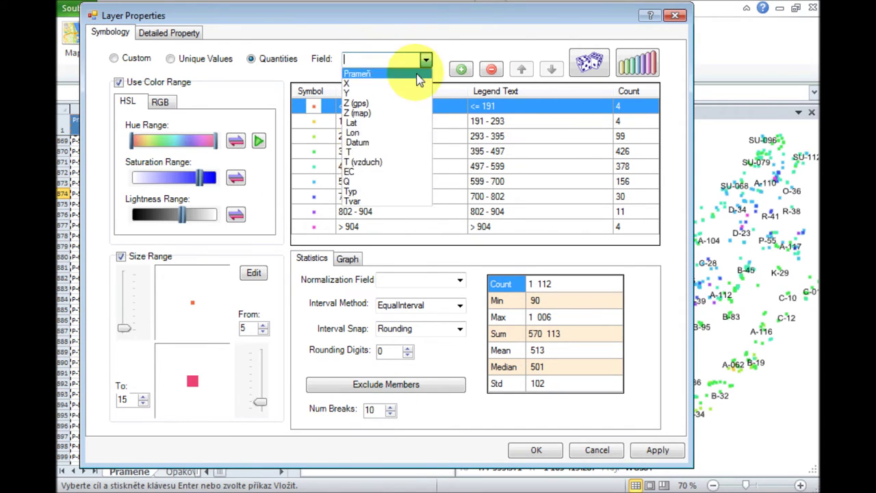
Classify springs by EC with symbol sizes 4 to 20 in 10 classes, and apply.
{"action": "left_click", "coordinate": [355, 170]}
{"action": "left_click", "coordinate": [644, 451]}
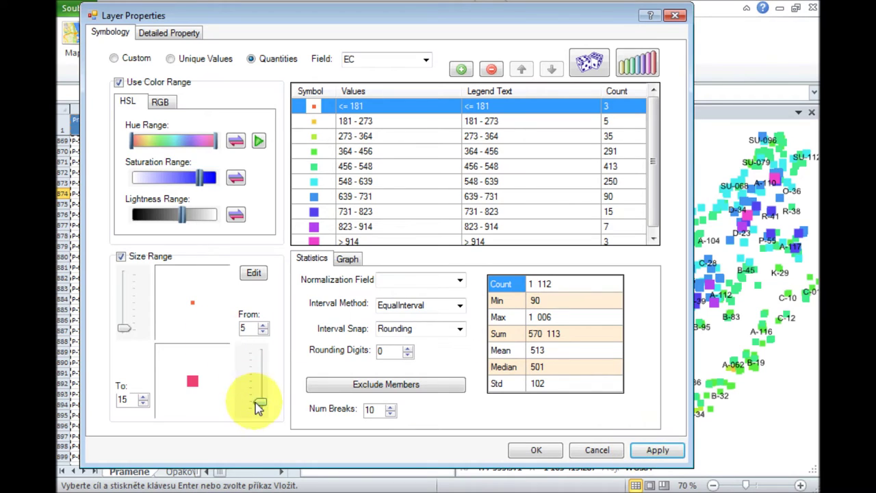
{"action": "left_click", "coordinate": [143, 396]}
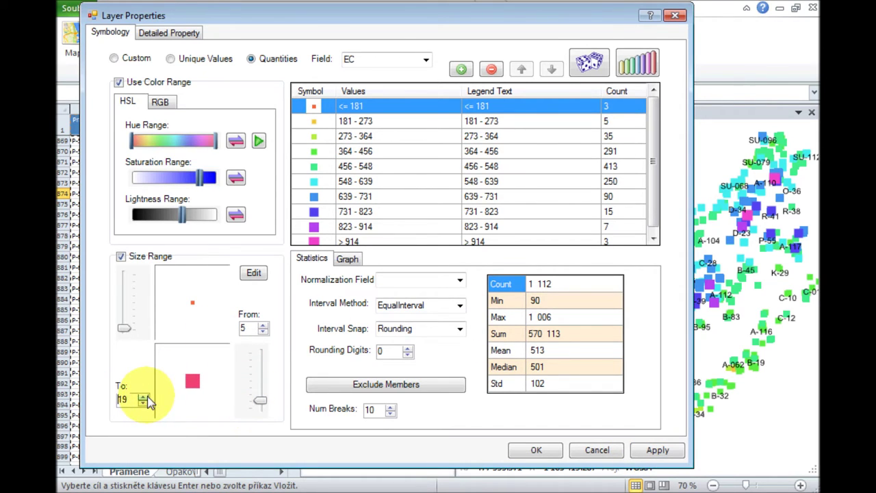
{"action": "left_click", "coordinate": [390, 405]}
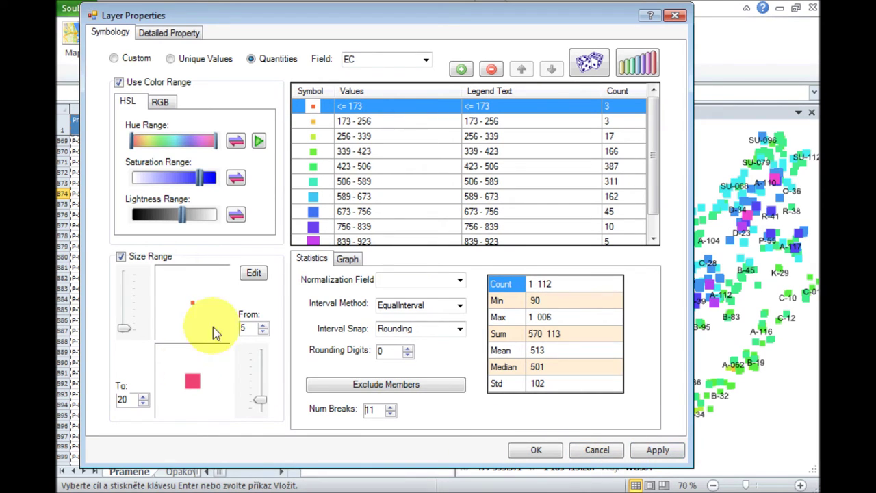
{"action": "left_click_drag", "start_coordinate": [124, 328], "coordinate": [123, 325]}
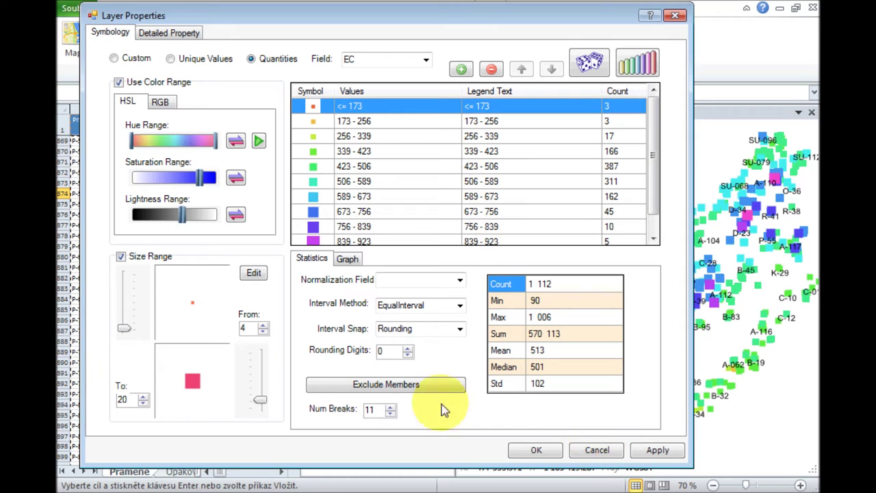
{"action": "left_click", "coordinate": [391, 412]}
{"action": "left_click", "coordinate": [645, 446]}
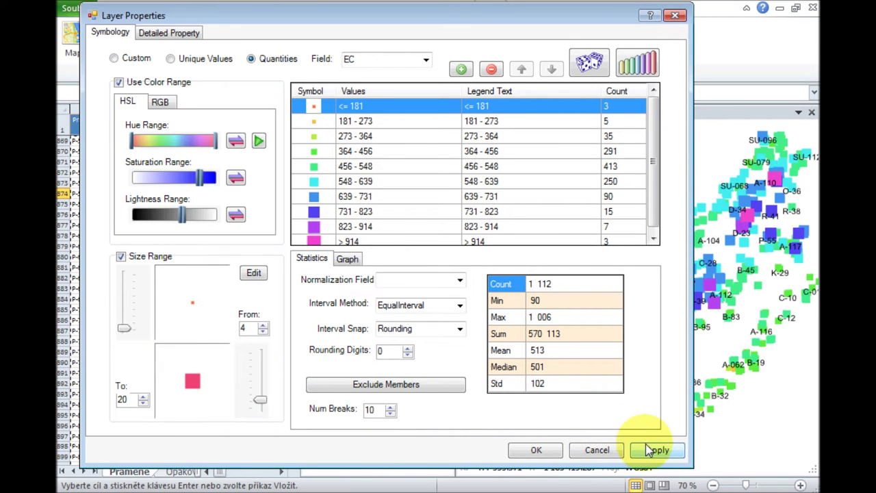
{"action": "left_click", "coordinate": [535, 449]}
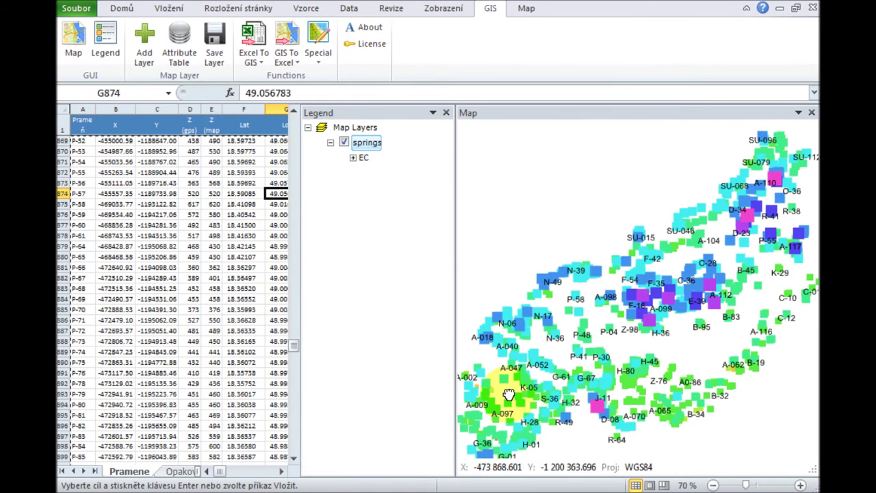
{"action": "left_click_drag", "start_coordinate": [638, 334], "coordinate": [635, 253]}
{"action": "mouse_move", "coordinate": [719, 309]}
{"action": "left_mouse_down"}
{"action": "mouse_move", "coordinate": [635, 322]}
{"action": "mouse_move", "coordinate": [614, 264]}
{"action": "mouse_move", "coordinate": [625, 336]}
{"action": "left_mouse_up"}
{"action": "mouse_move", "coordinate": [486, 250]}
{"action": "left_mouse_down"}
{"action": "mouse_move", "coordinate": [557, 273]}
{"action": "mouse_move", "coordinate": [590, 335]}
{"action": "mouse_move", "coordinate": [552, 329]}
{"action": "left_mouse_up"}
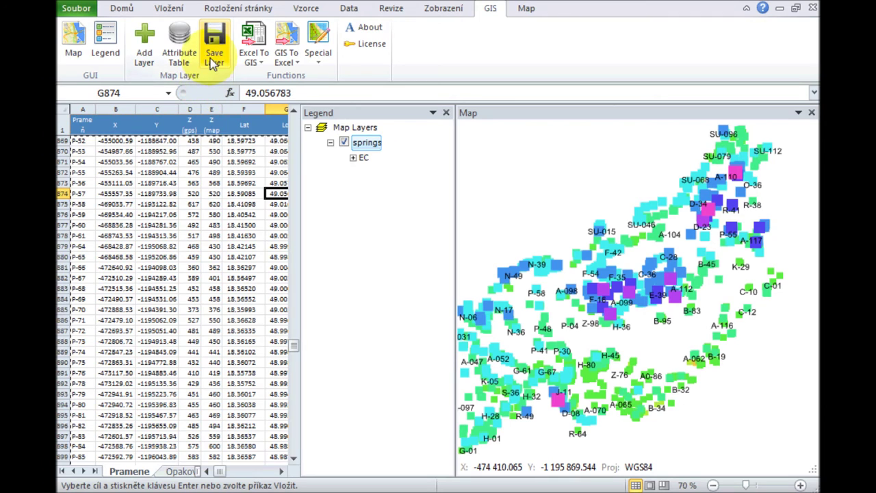
Save the springs layer as a shapefile in the SK folder, typing 'new la' as the name.
{"action": "left_click", "coordinate": [214, 60]}
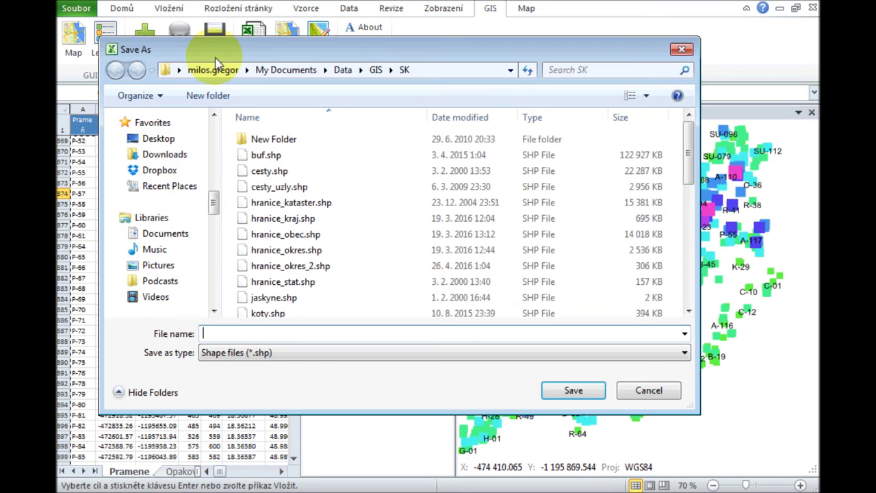
{"action": "left_click", "coordinate": [278, 335]}
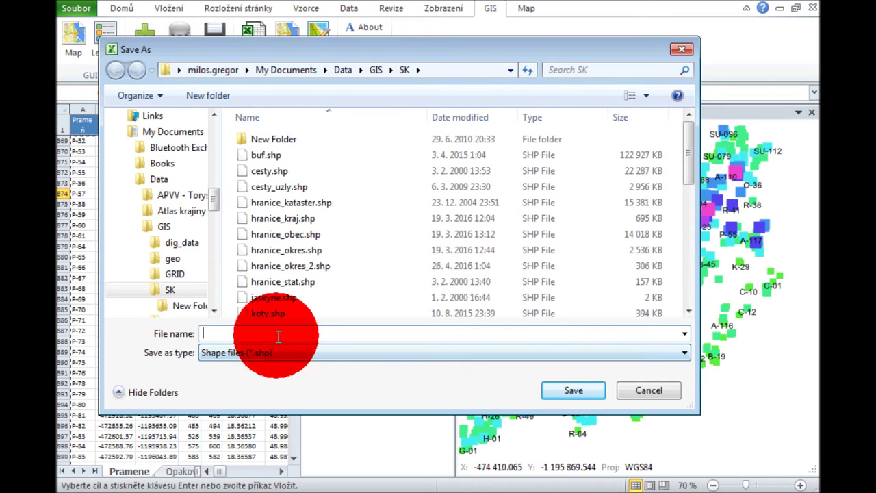
{"action": "type", "text": "new"}
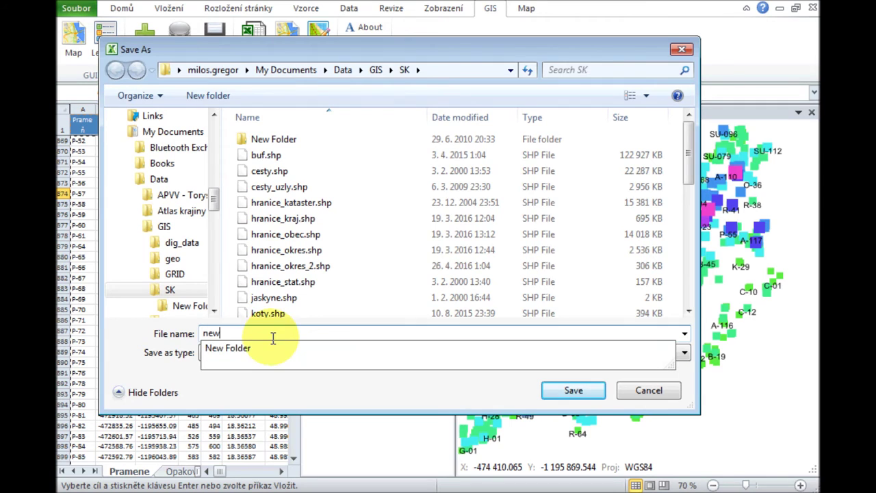
{"action": "type", "text": " la"}
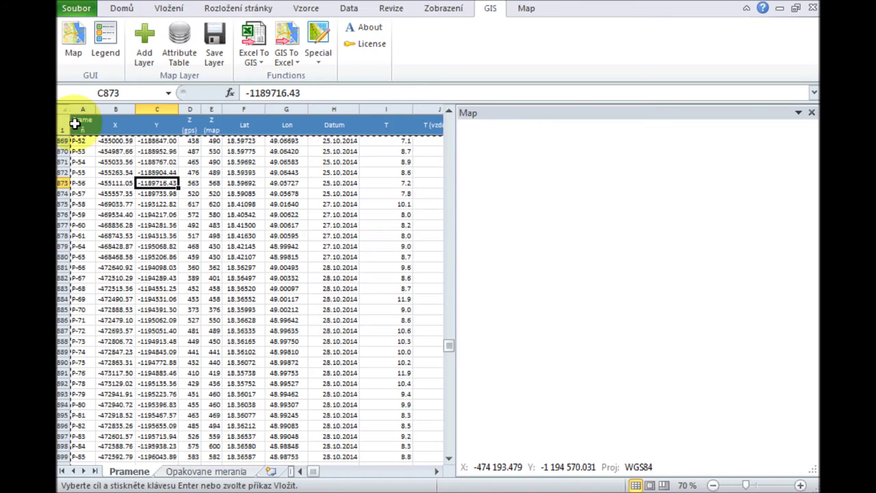
Copy the table's header row and turn on column filters from the Data tab.
{"action": "left_click", "coordinate": [63, 129]}
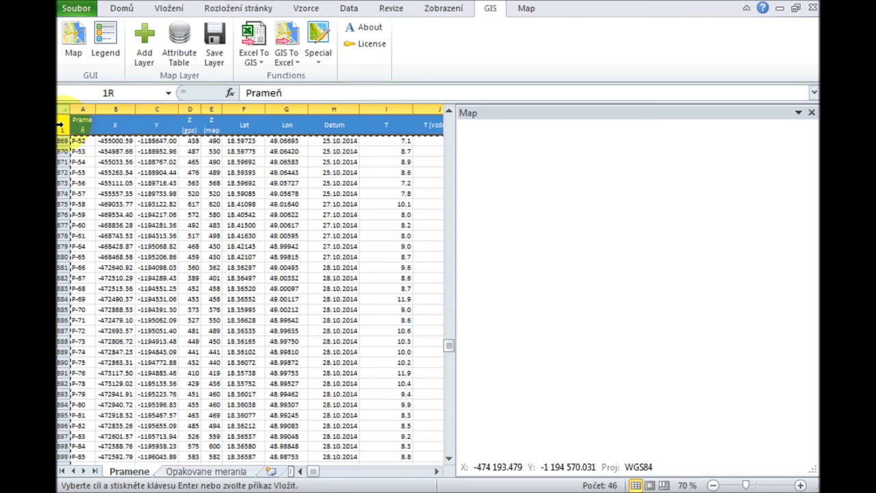
{"action": "key", "text": "ctrl+c"}
{"action": "left_click", "coordinate": [349, 9]}
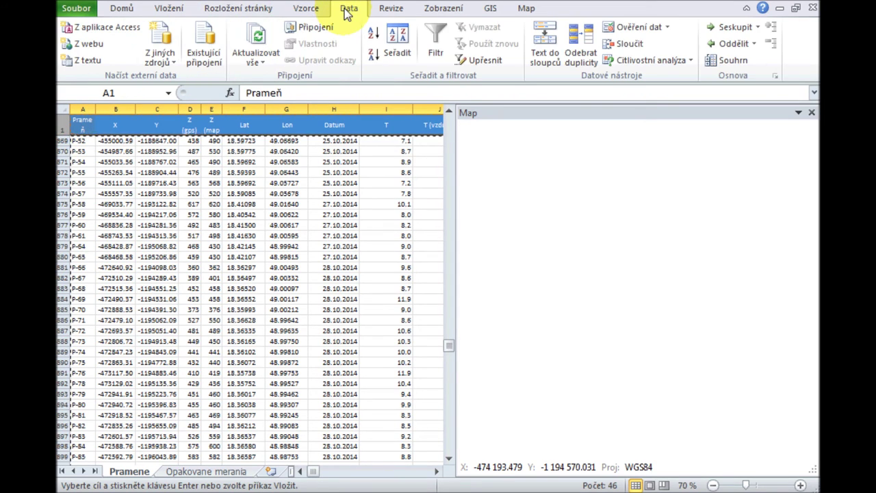
{"action": "left_click", "coordinate": [442, 41]}
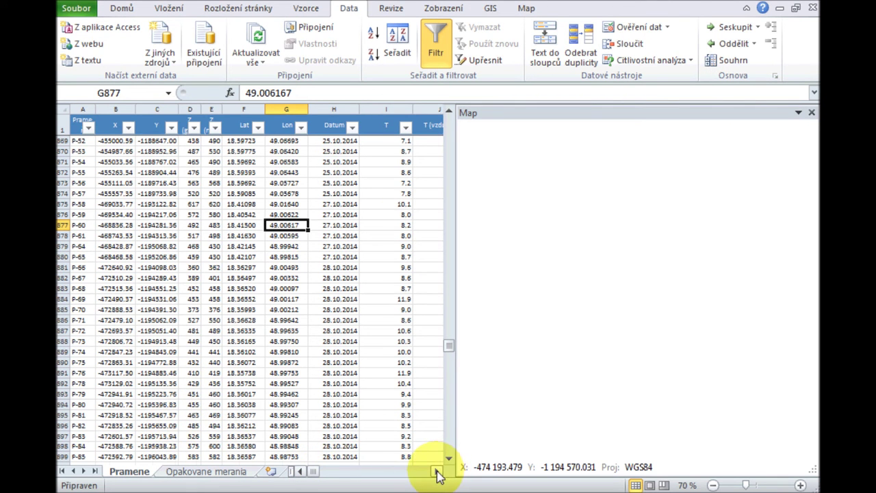
{"action": "left_click", "coordinate": [436, 471]}
{"action": "left_click", "coordinate": [437, 471]}
{"action": "left_click", "coordinate": [436, 472]}
{"action": "left_click", "coordinate": [436, 471]}
{"action": "left_click", "coordinate": [437, 471]}
{"action": "left_click", "coordinate": [437, 471]}
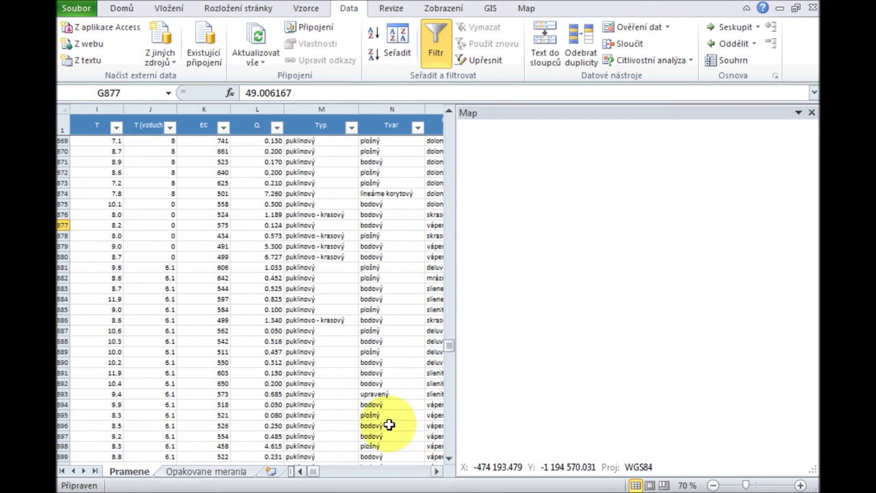
Filter the Tvar column to keep only bodový rows.
{"action": "left_click", "coordinate": [418, 128]}
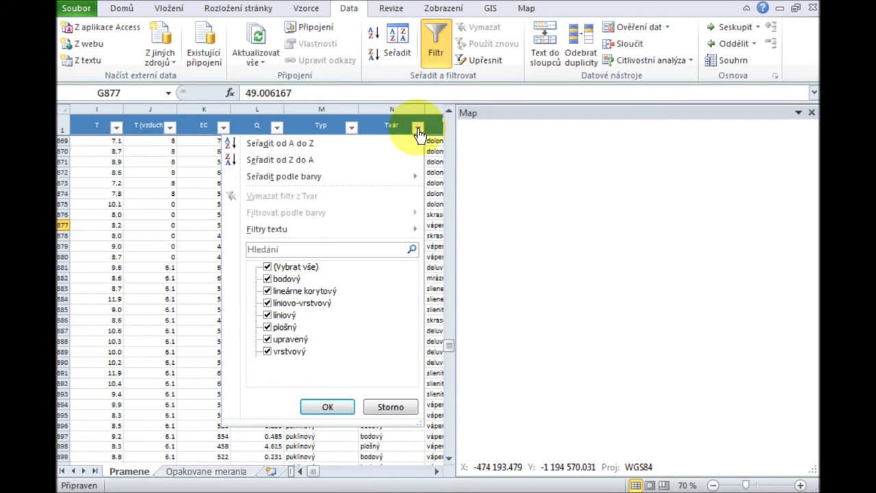
{"action": "left_click", "coordinate": [267, 267]}
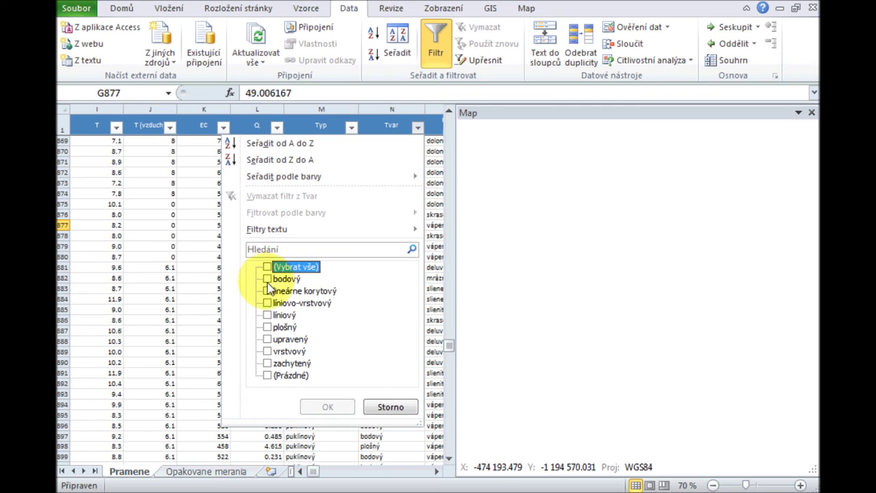
{"action": "left_click", "coordinate": [267, 279]}
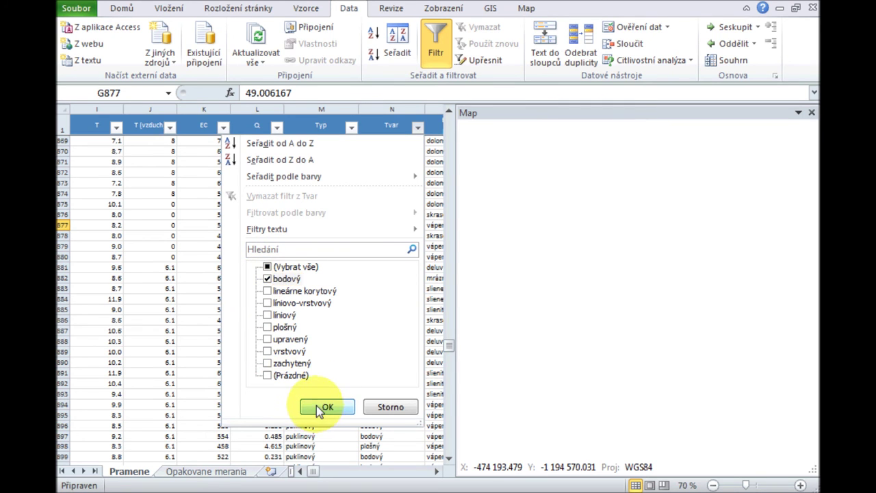
{"action": "left_click", "coordinate": [319, 408]}
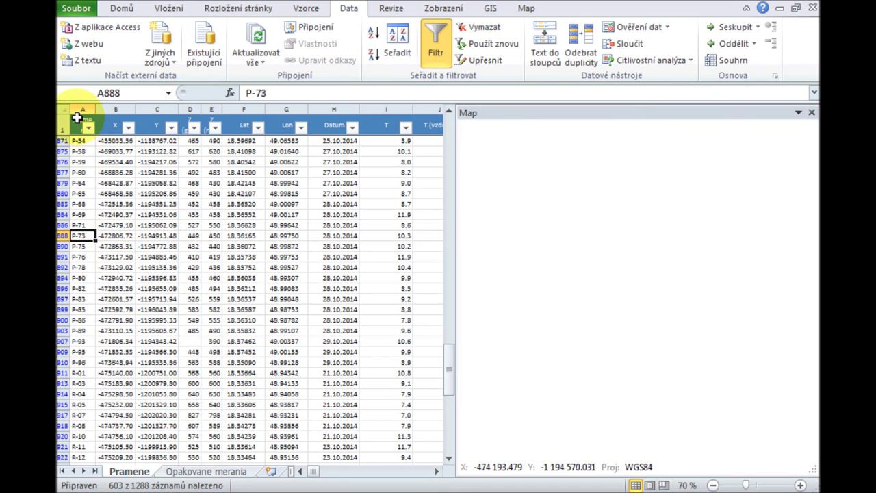
Create New_Layer from filtered columns A–I, plotting 603 points on the map.
{"action": "left_click_drag", "start_coordinate": [82, 109], "coordinate": [370, 111]}
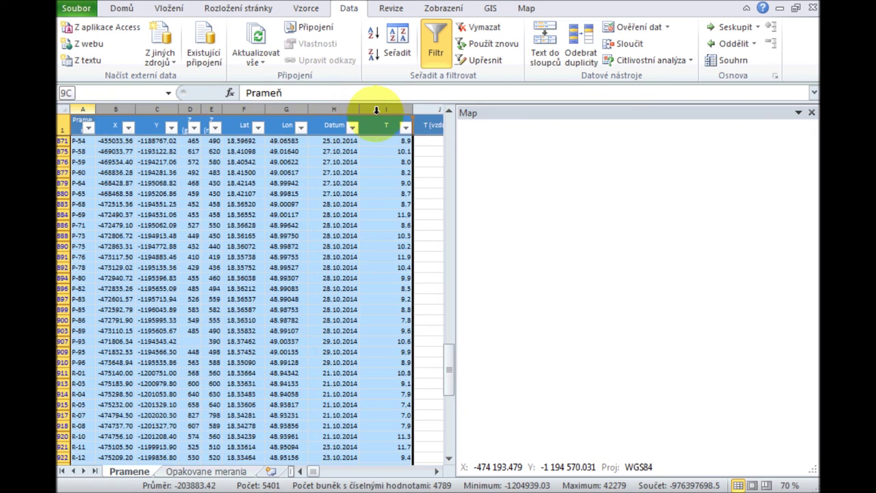
{"action": "left_click", "coordinate": [490, 8]}
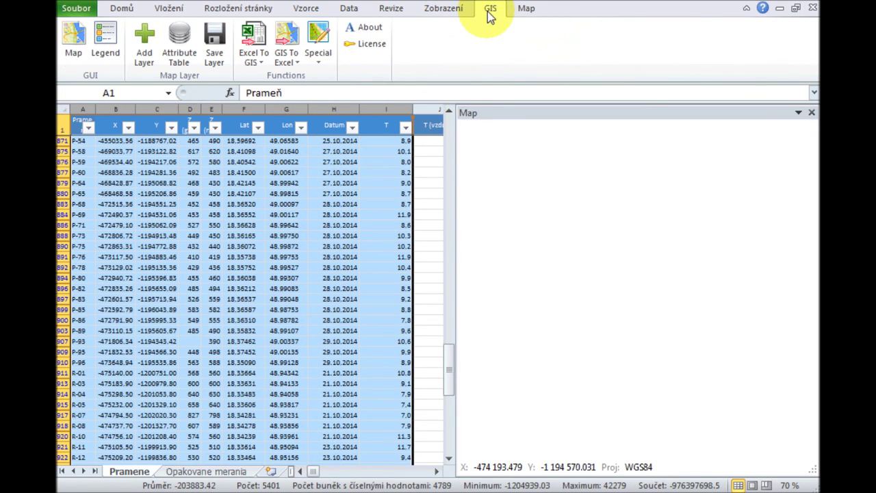
{"action": "left_click", "coordinate": [253, 57]}
{"action": "left_click", "coordinate": [269, 70]}
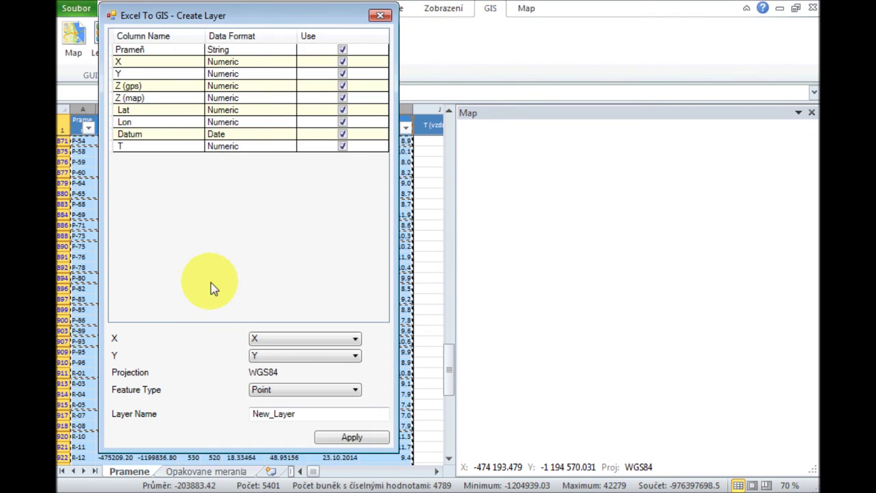
{"action": "left_click", "coordinate": [348, 437]}
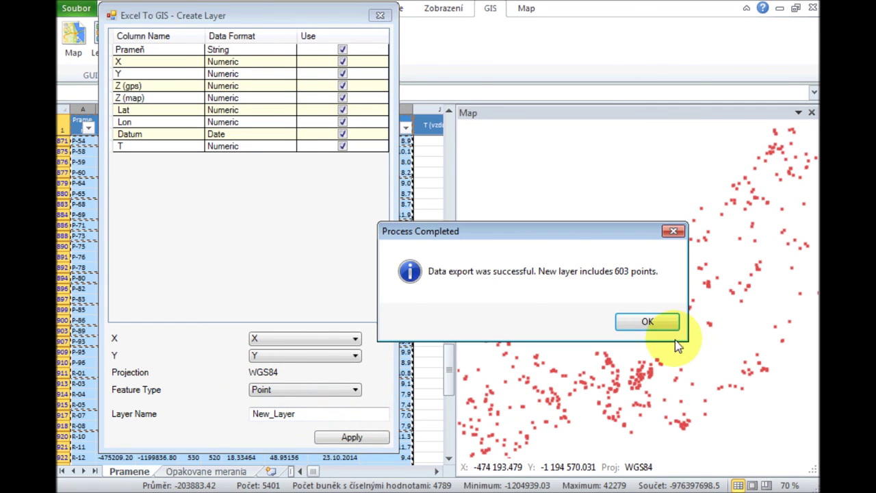
{"action": "left_click", "coordinate": [664, 325]}
{"action": "left_click", "coordinate": [381, 15]}
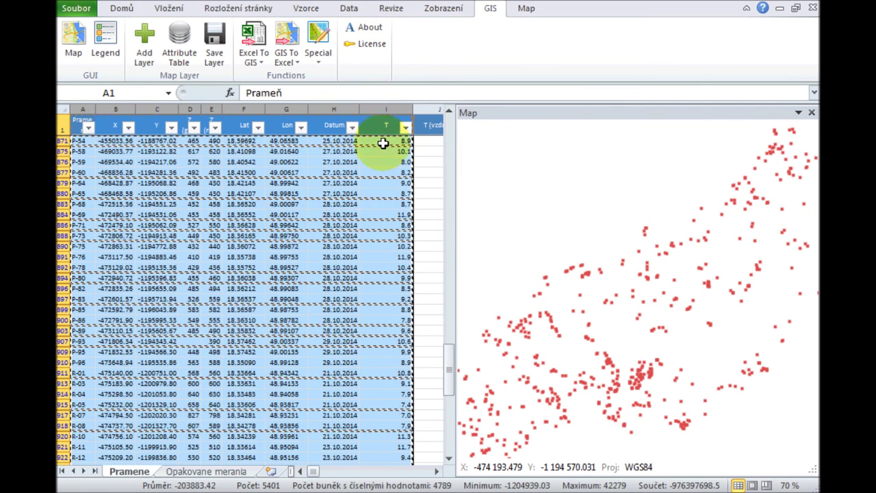
{"action": "left_click", "coordinate": [392, 167]}
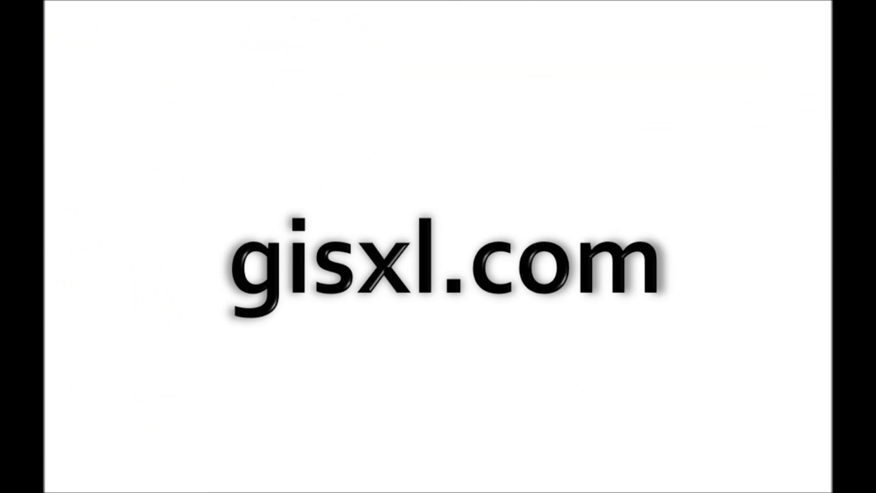